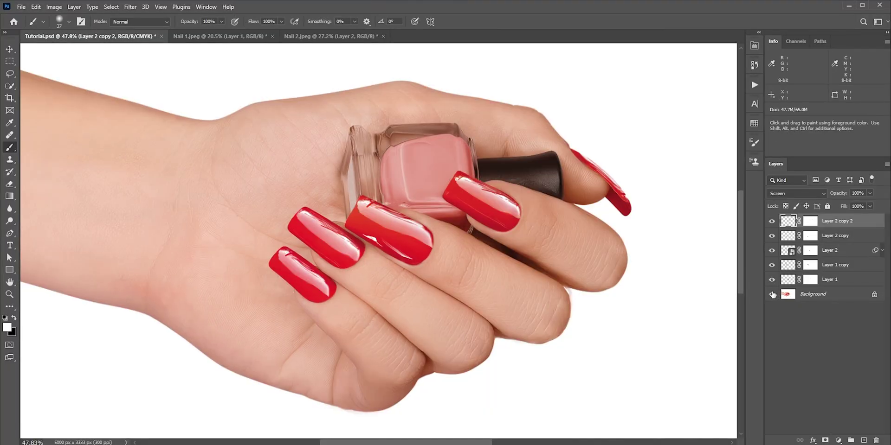
Step: Compare the glossy nails with the original photo by toggling the visibility of the layers above the background
left_click(773, 294, "alt")
left_click(772, 294, "alt")
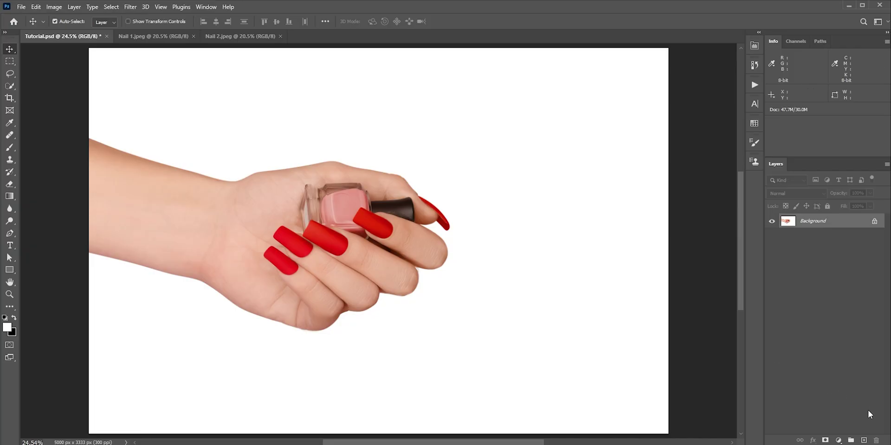
Step: On a new layer, outline a freehand highlight shape on the middle finger's red nail and fill it with white
left_click(865, 440)
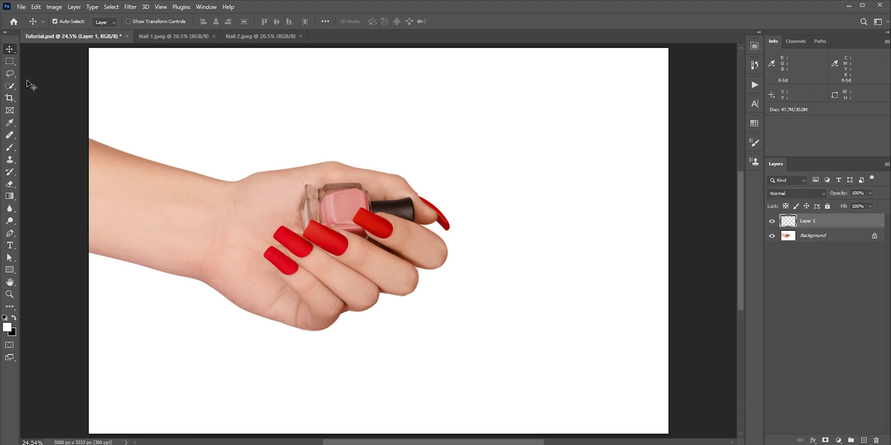
left_click(12, 74)
scroll(331, 241, "up", 5)
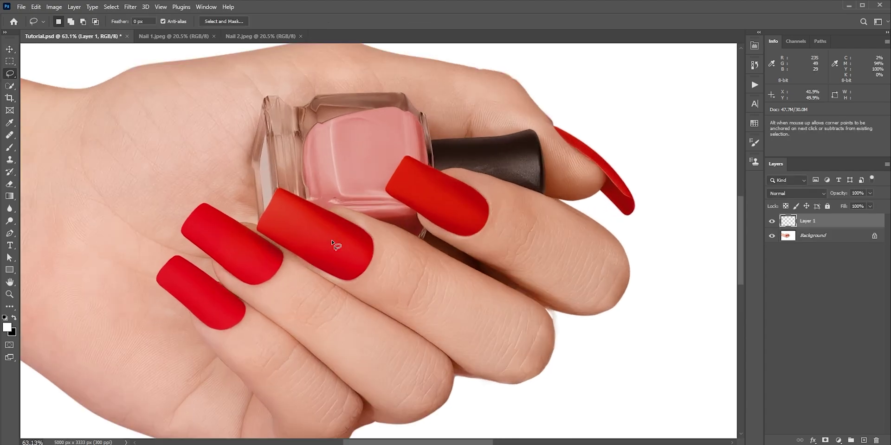
left_click_drag(292, 225, 269, 205)
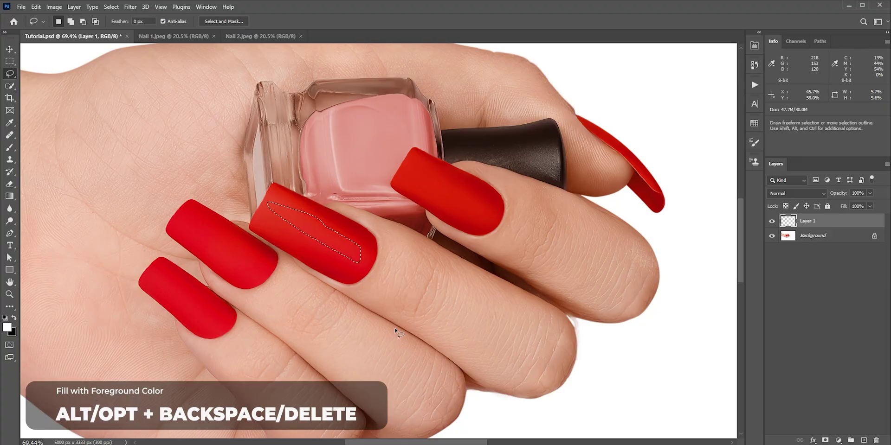
key("alt+BackSpace")
scroll(344, 273, "down", 2)
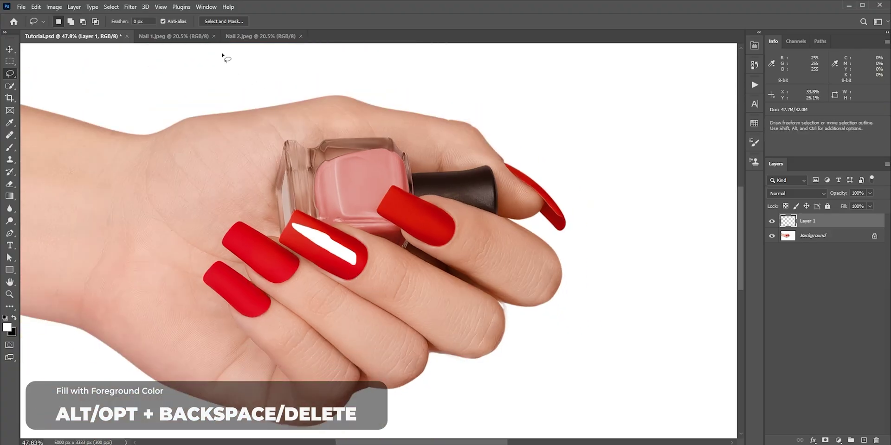
Step: Soften the white highlight with a Gaussian Blur and lower its layer opacity to 62%
left_click(130, 7)
mouse_move(141, 128)
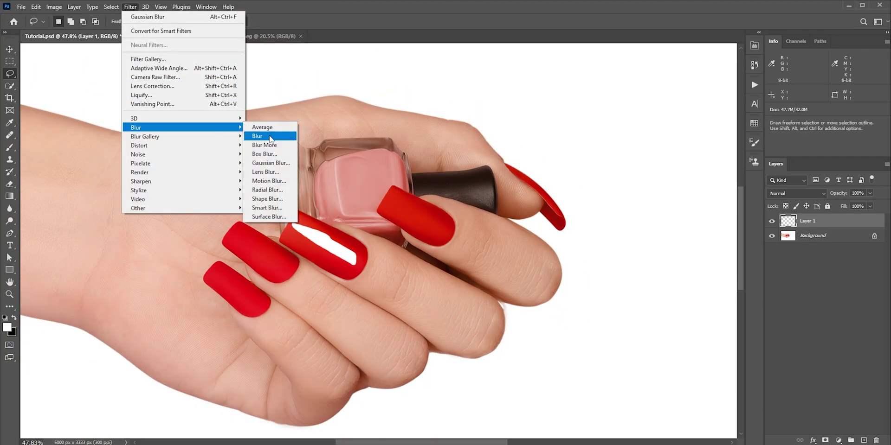
left_click(271, 165)
left_click(645, 152)
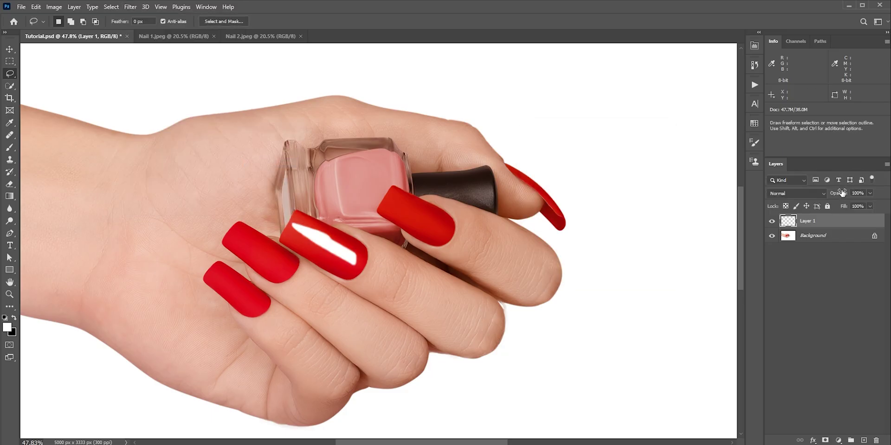
left_click_drag(835, 197, 820, 194)
scroll(504, 258, "down", 2)
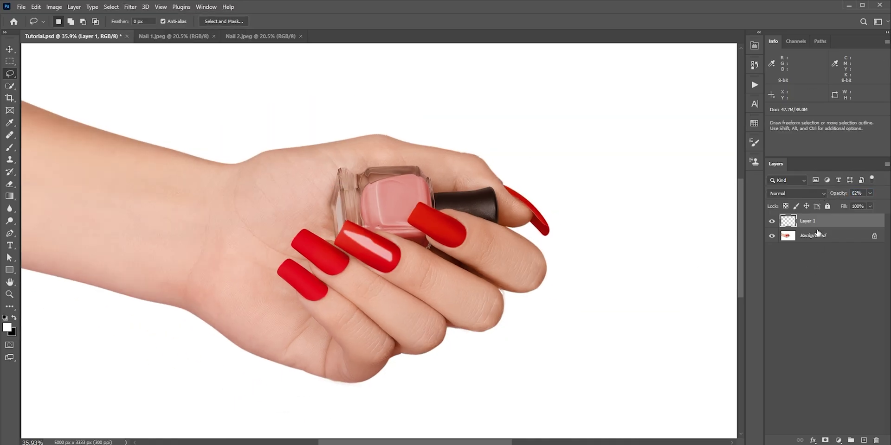
Step: Delete the layer with the hand-drawn white highlight
left_click(876, 440)
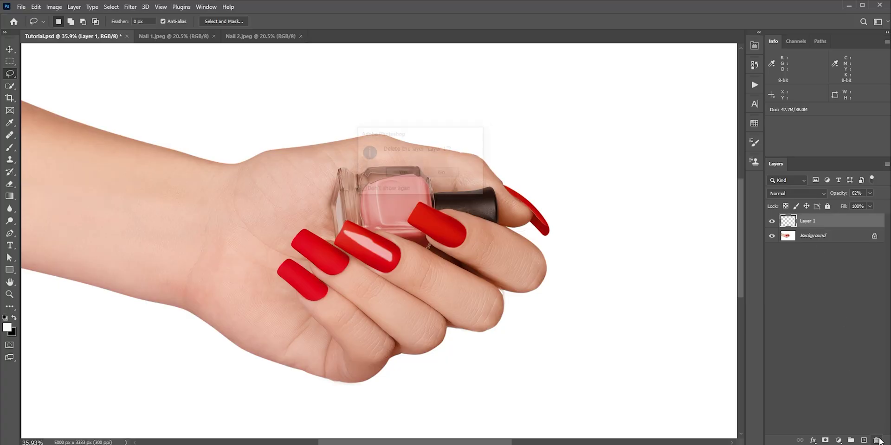
left_click(403, 174)
scroll(409, 174, "down", 3)
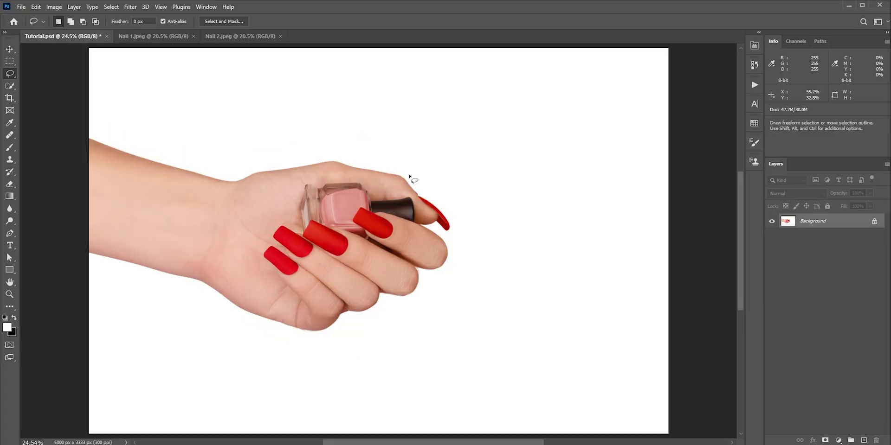
Step: Examine the reflections on the glossy nails in the reference photos Nail 1.jpeg and Nail 2.jpeg
key("v")
left_click(151, 36)
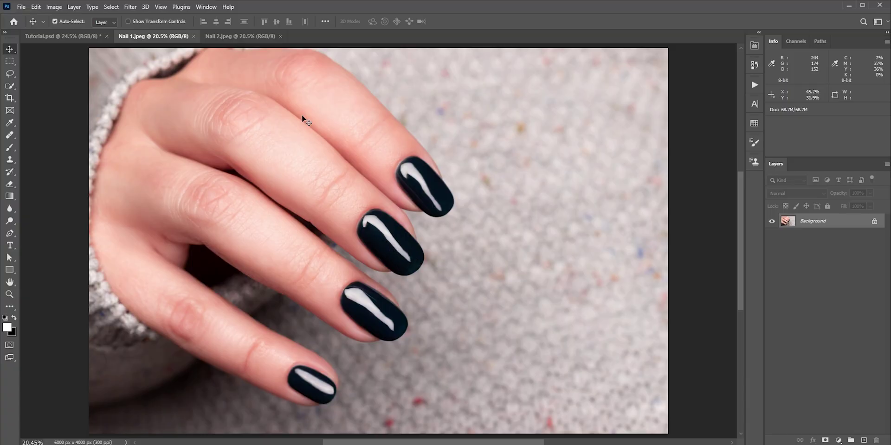
left_click(239, 37)
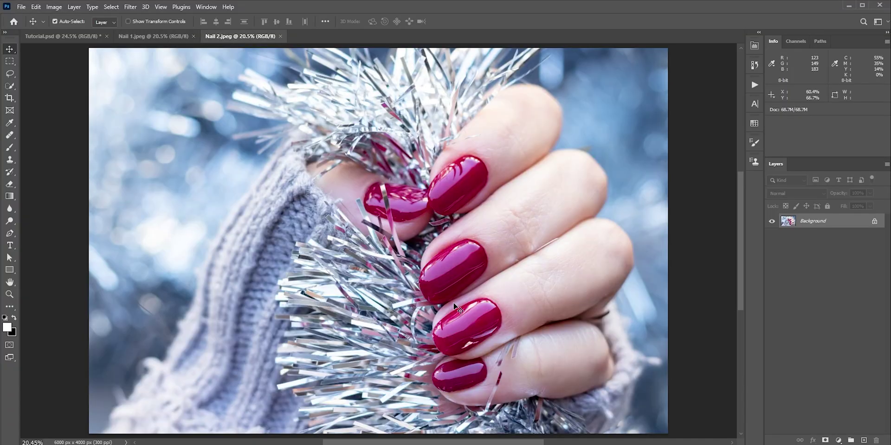
Step: In Nail 1.jpeg, outline the middle finger's dark nail with the Lasso tool and copy it to a new layer
left_click(139, 36)
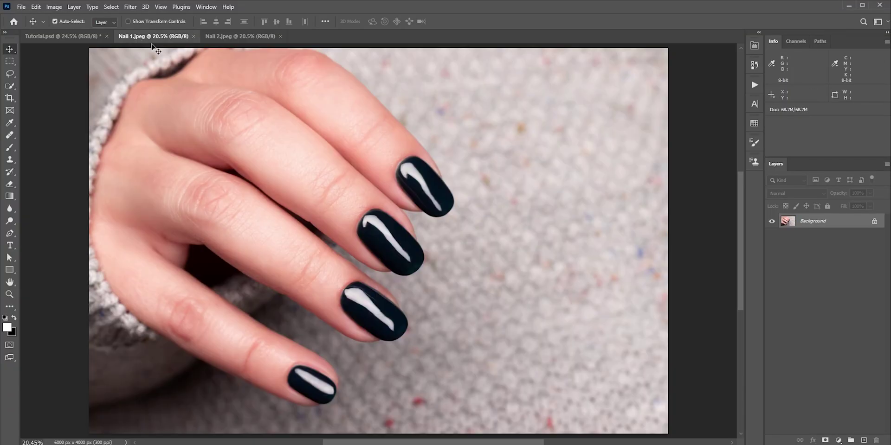
left_click(10, 75)
mouse_move(416, 254)
left_mouse_down()
mouse_move(367, 214)
mouse_move(361, 225)
mouse_move(376, 248)
mouse_move(403, 268)
mouse_move(418, 254)
left_mouse_up()
key("ctrl+j")
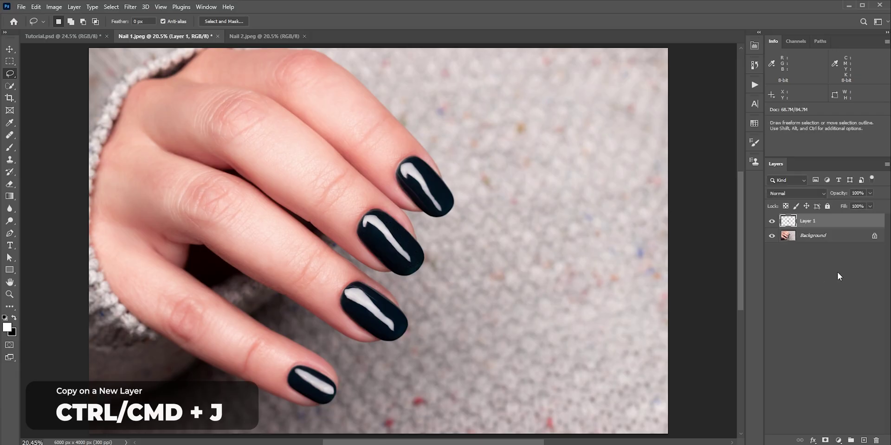
left_click(772, 222, "alt")
left_click(772, 223, "alt")
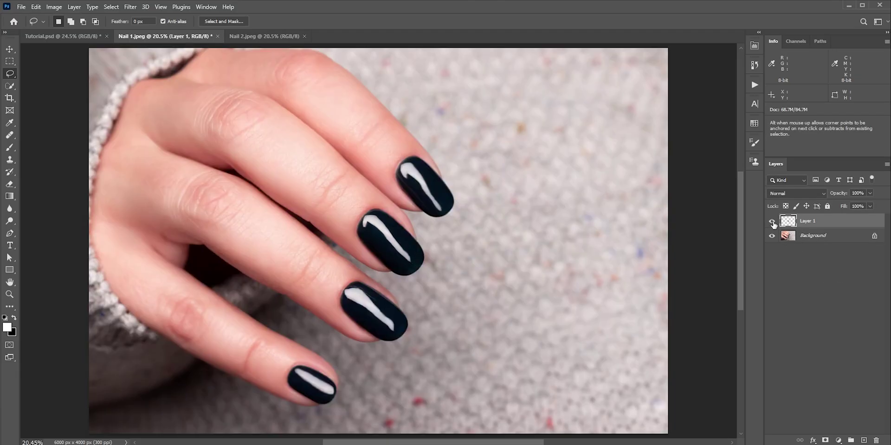
Step: Bring the copied dark nail into Tutorial.psd and scale and rotate it over the index finger's red nail
left_click_drag(808, 222, 324, 222)
scroll(320, 214, "up", 3)
key("ctrl+t")
left_click_drag(384, 119, 224, 284)
left_click_drag(298, 251, 431, 250)
left_click_drag(509, 267, 478, 242)
left_click_drag(451, 230, 419, 223)
left_click_drag(472, 225, 478, 206)
Step: Fine-tune the dark nail's fit at reduced opacity, commit the transform and set the layer opacity to 99%
left_click_drag(843, 195, 820, 197)
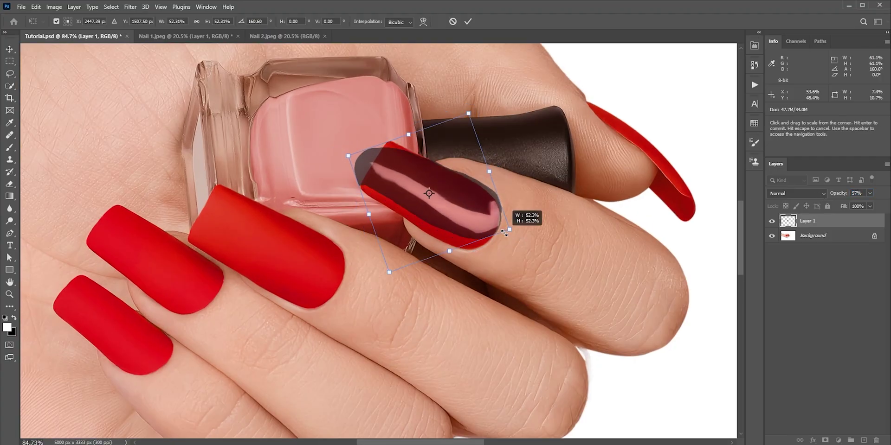
left_click_drag(521, 215, 492, 167)
key("Return")
key("l")
left_click_drag(888, 196, 887, 196)
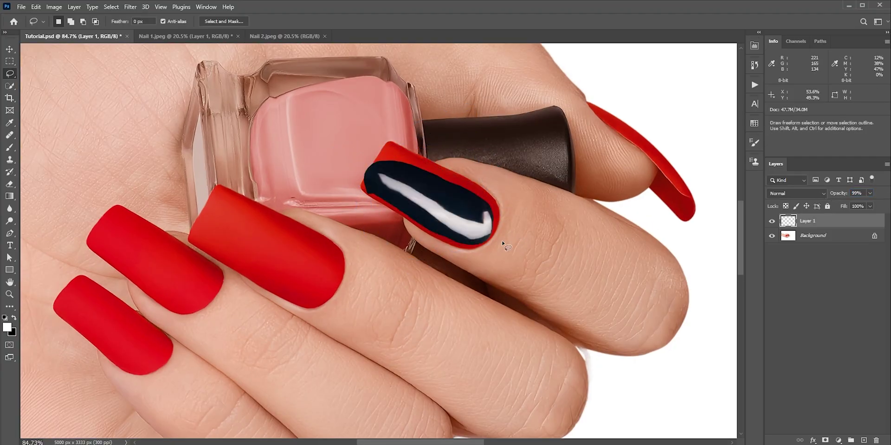
Step: Set the dark nail layer's blend mode to Screen
key("v")
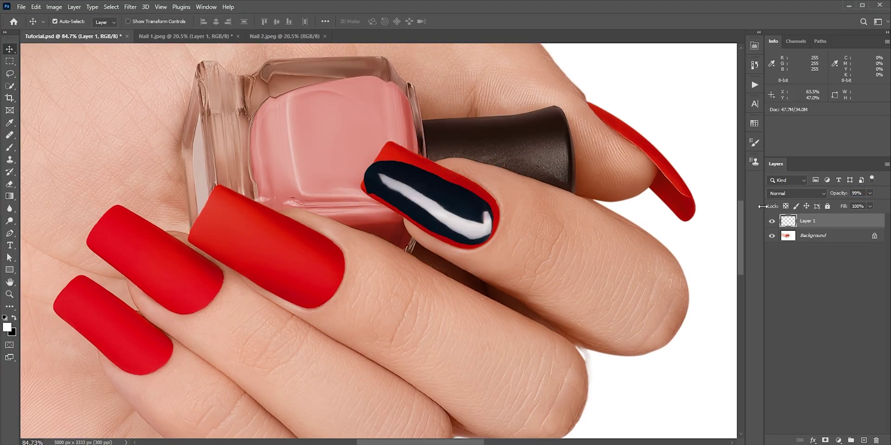
left_click(774, 194)
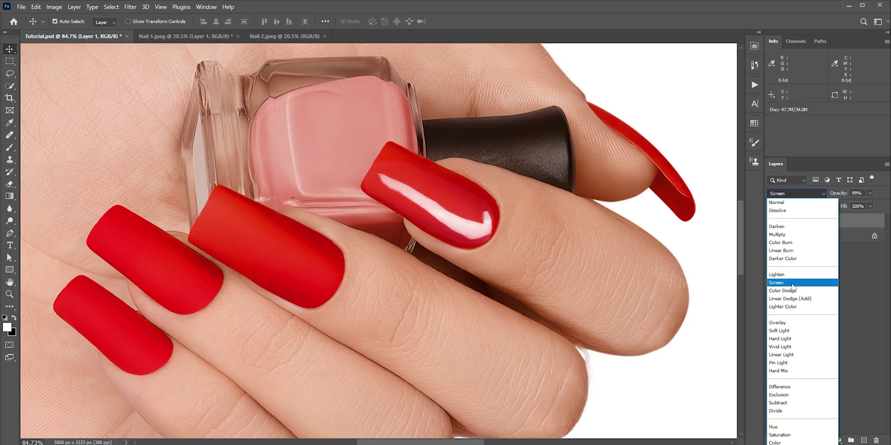
left_click(792, 284)
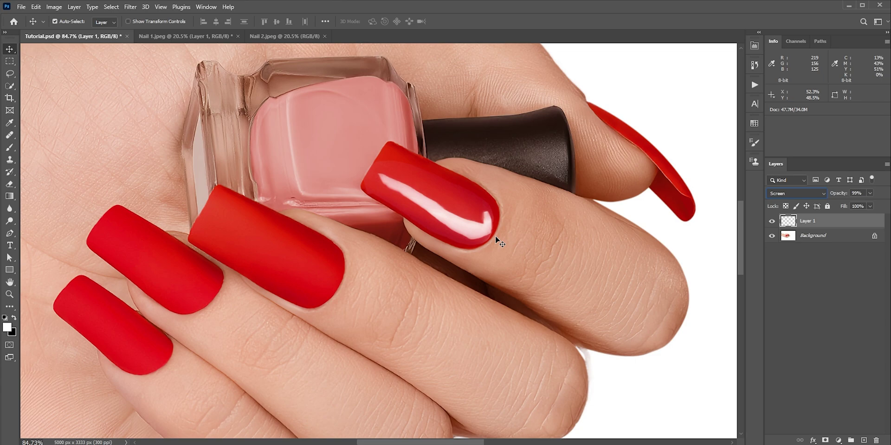
Step: Apply Levels to the nail layer with input black 29 and input white 184, and lower the layer opacity to 64%
key("ctrl+l")
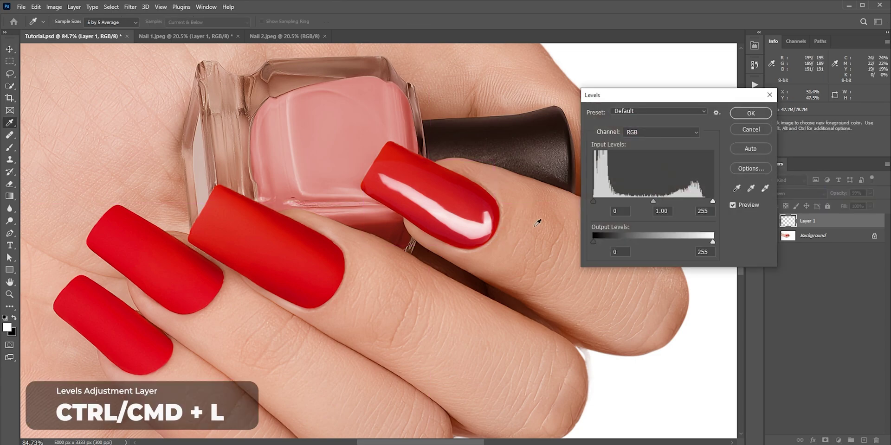
left_click_drag(713, 201, 681, 202)
left_click_drag(593, 202, 608, 198)
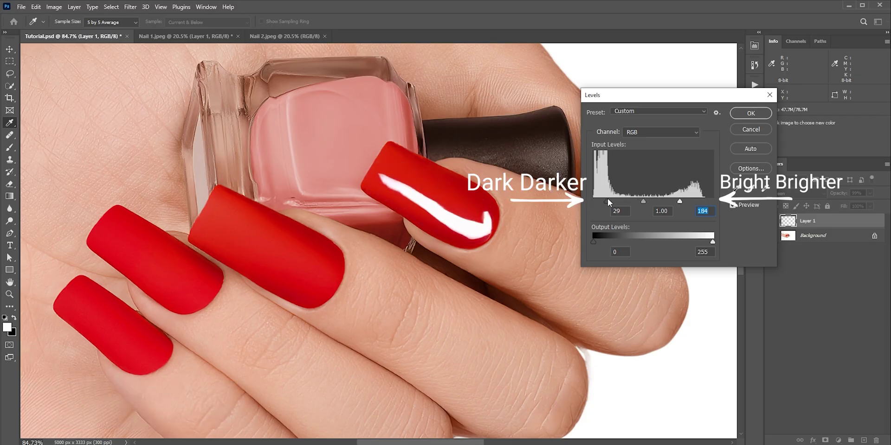
left_click(750, 114)
key("v")
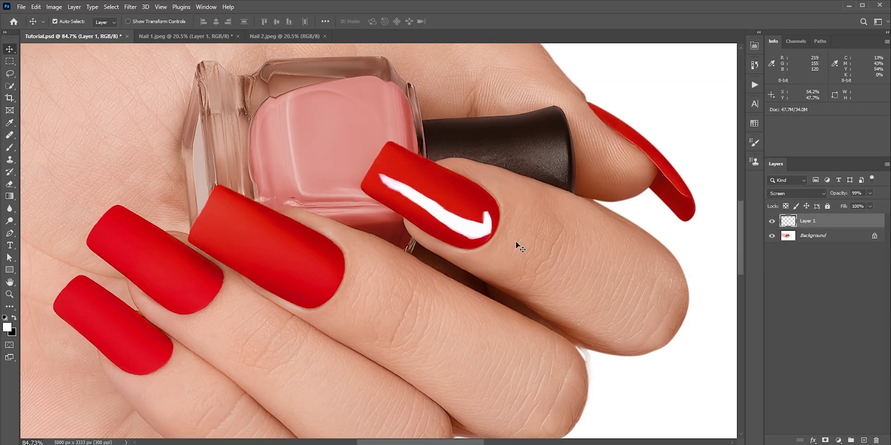
scroll(511, 244, "down", 5)
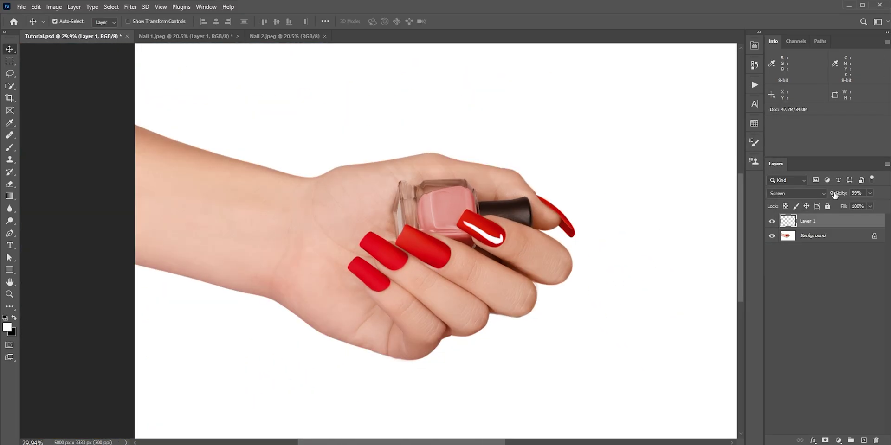
left_click_drag(834, 195, 821, 195)
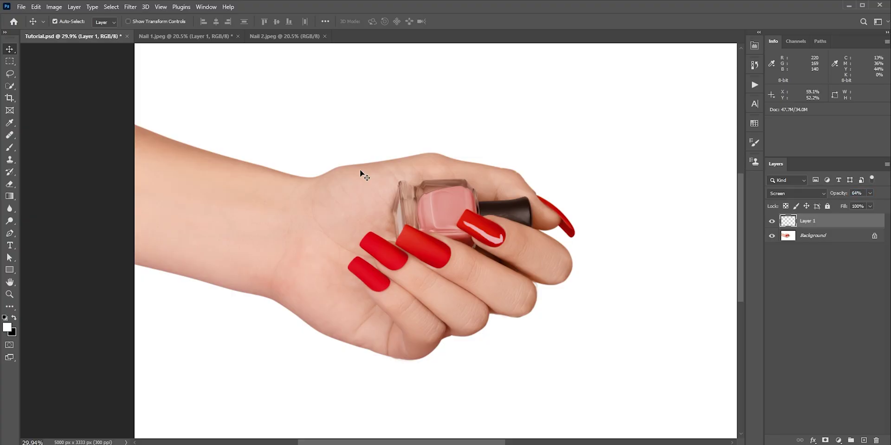
Step: Delete the index finger's reflection layer from Tutorial.psd
left_click(279, 36)
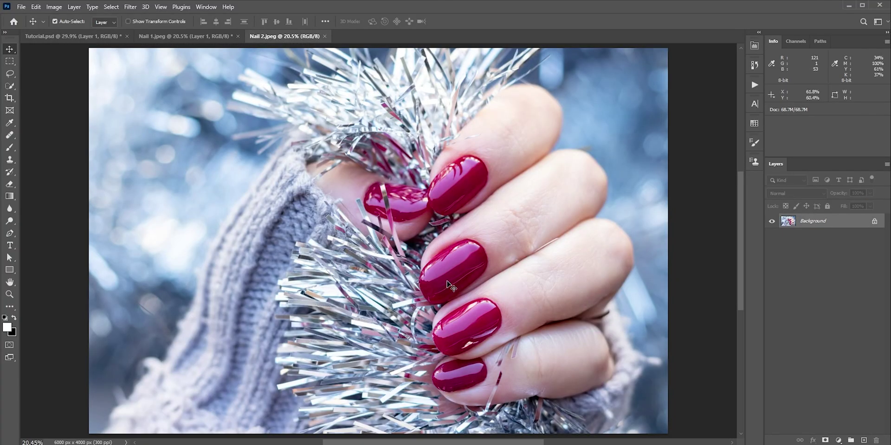
left_click(76, 36)
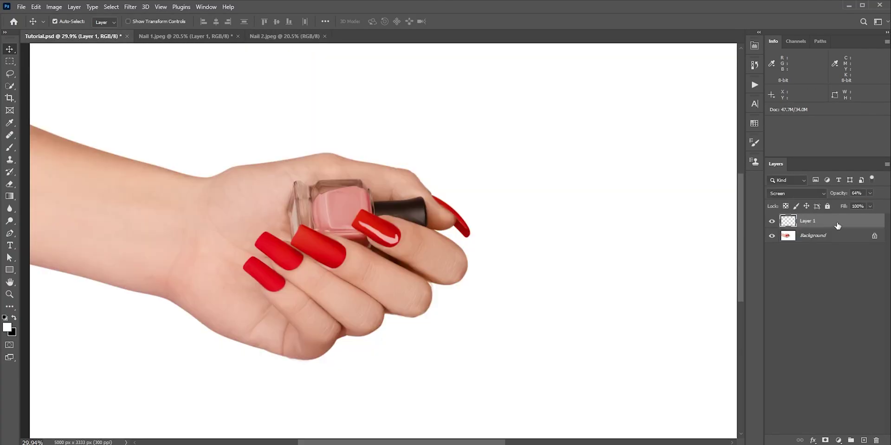
left_click_drag(837, 225, 876, 440)
Step: In Nail 2.jpeg, outline the middle finger's glossy nail with the Lasso tool and copy it to a new layer
left_click(250, 36)
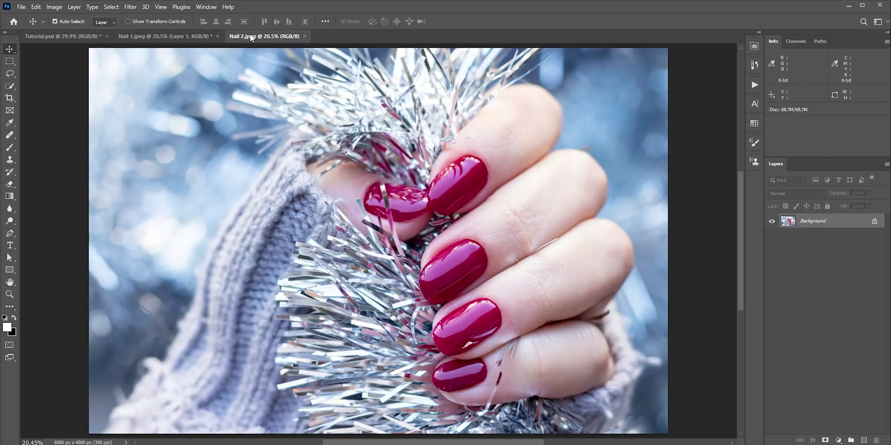
left_click(10, 74)
scroll(474, 264, "up", 2)
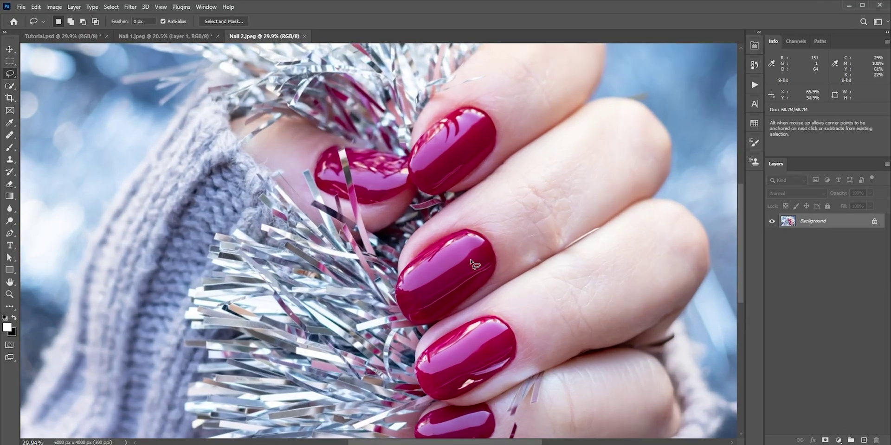
scroll(474, 264, "up", 2)
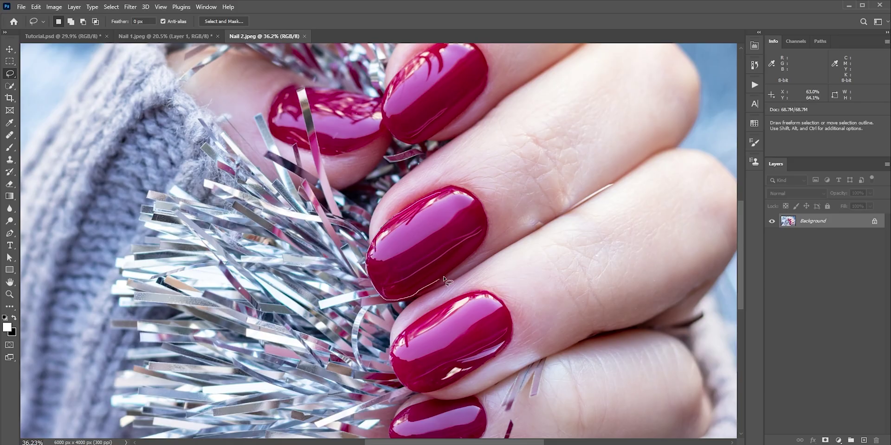
left_click_drag(459, 190, 458, 189)
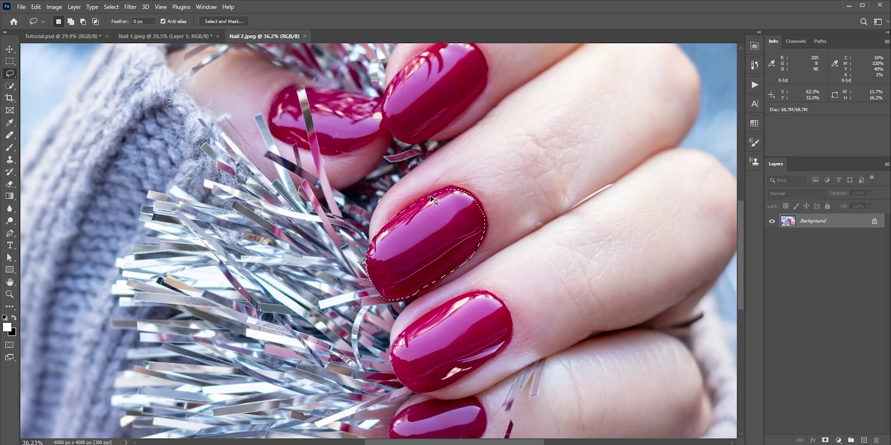
key("ctrl+j")
left_click(773, 222, "alt")
left_click(772, 222, "alt")
Step: Place the copied nail over the index finger's nail in Tutorial.psd at 65% opacity, scaled to about 45% and rotated about 62°
left_click_drag(811, 213, 392, 225)
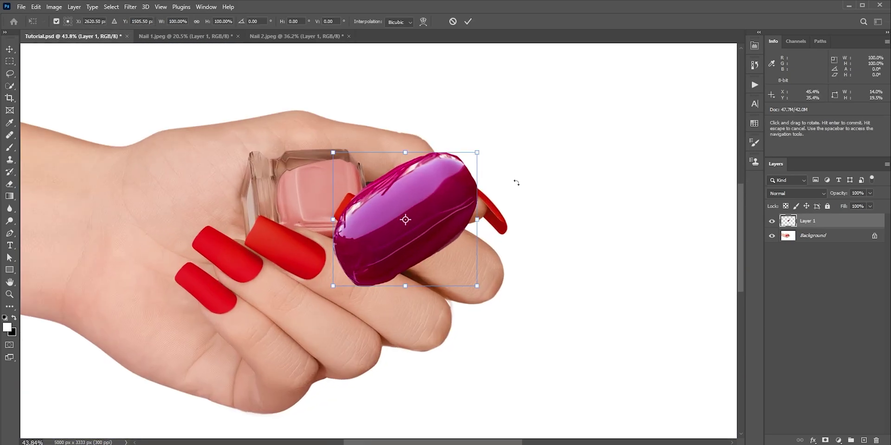
left_click_drag(515, 183, 513, 215)
left_click_drag(842, 194, 833, 196)
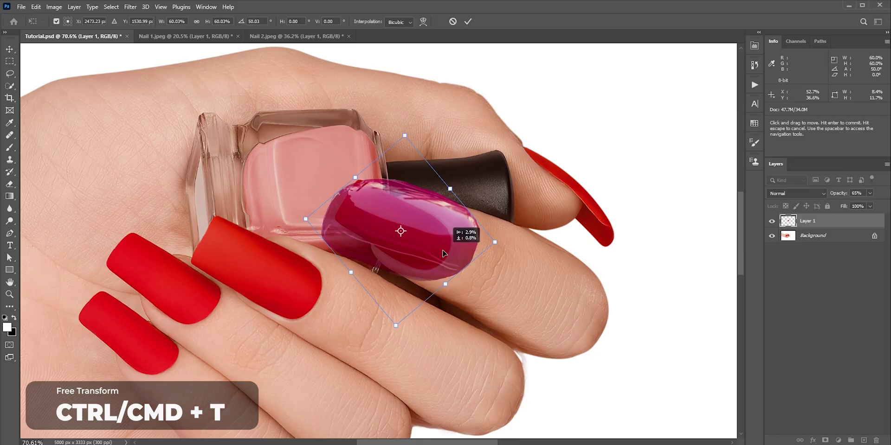
mouse_move(427, 252)
left_mouse_down()
mouse_move(390, 288)
mouse_move(399, 235)
mouse_move(431, 255)
left_mouse_up()
Step: Warp the copied nail to fit the index finger's nail outline and set its layer opacity to 100%
right_click(432, 255)
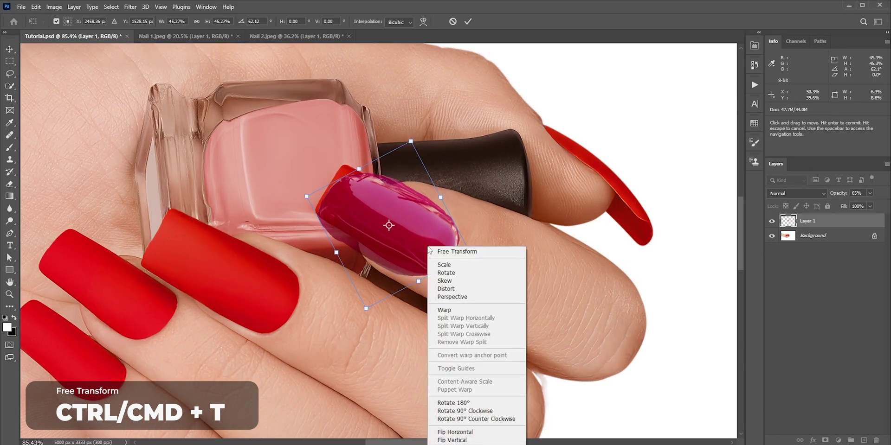
left_click(447, 310)
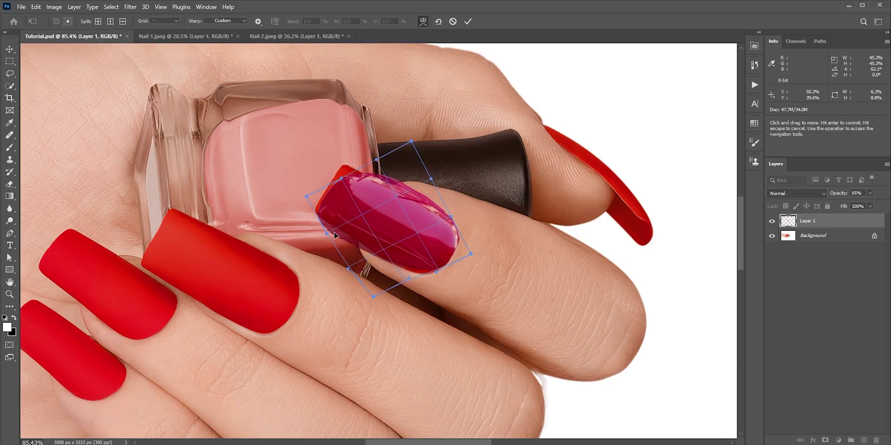
left_click_drag(335, 236, 345, 229)
left_click_drag(406, 184, 399, 195)
left_click(468, 21)
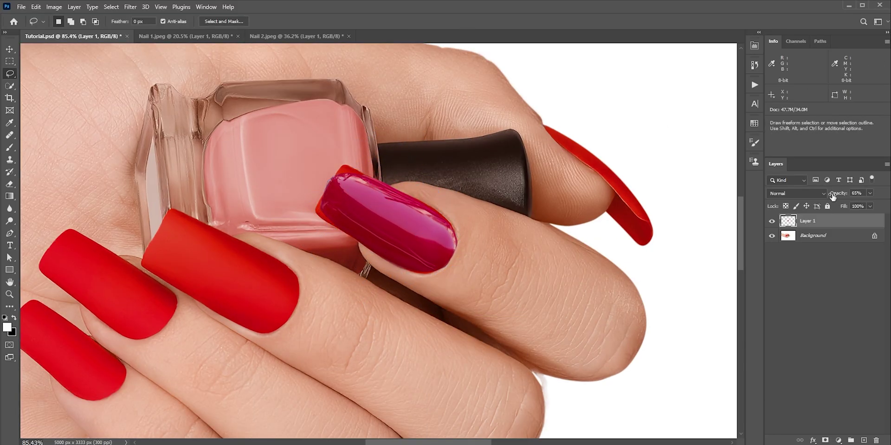
left_click_drag(832, 195, 858, 194)
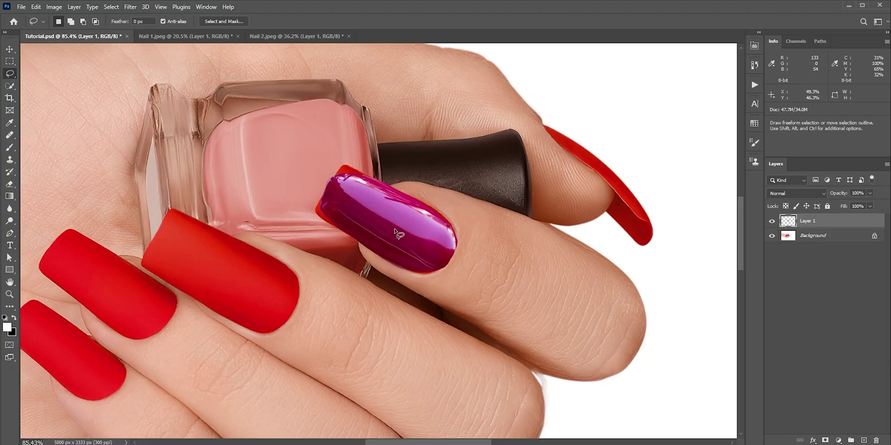
key("v")
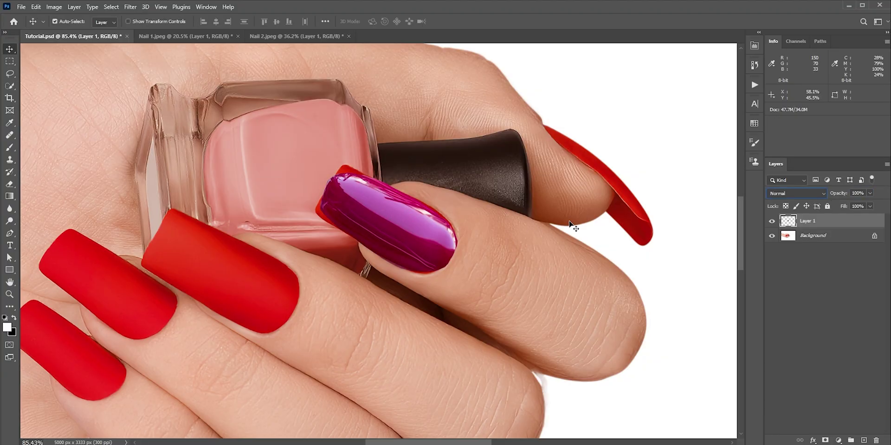
Step: Desaturate the index finger's copied nail layer and set its blend mode to Screen
key("ctrl")
key("ctrl+shift+u")
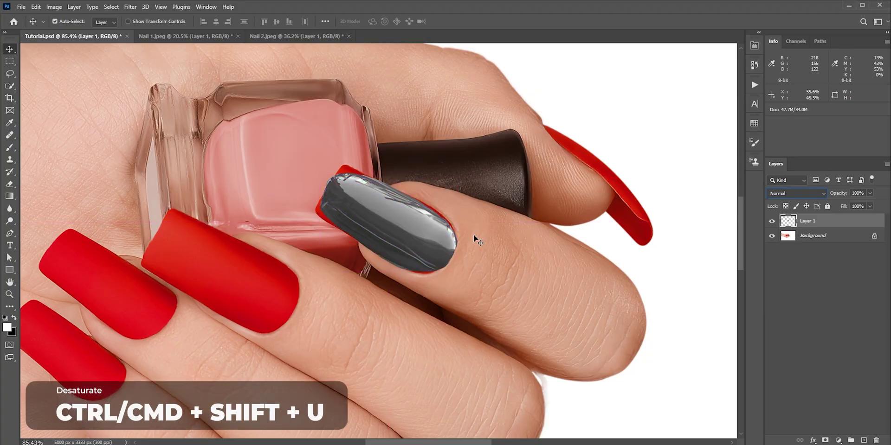
left_click(54, 7)
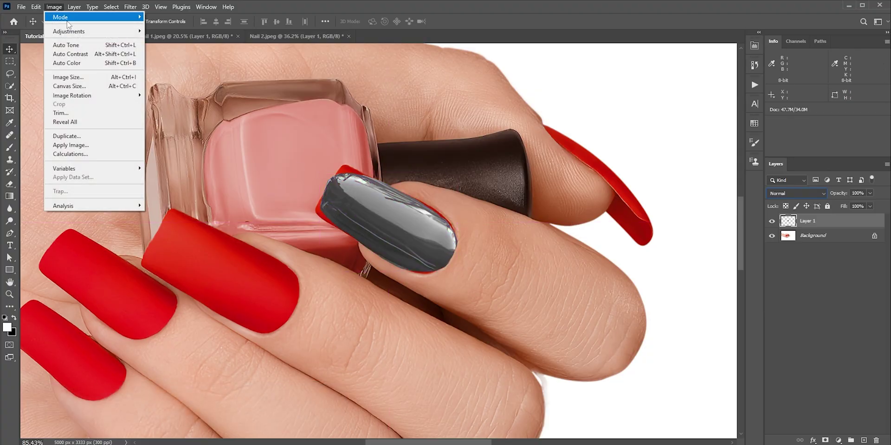
mouse_move(70, 31)
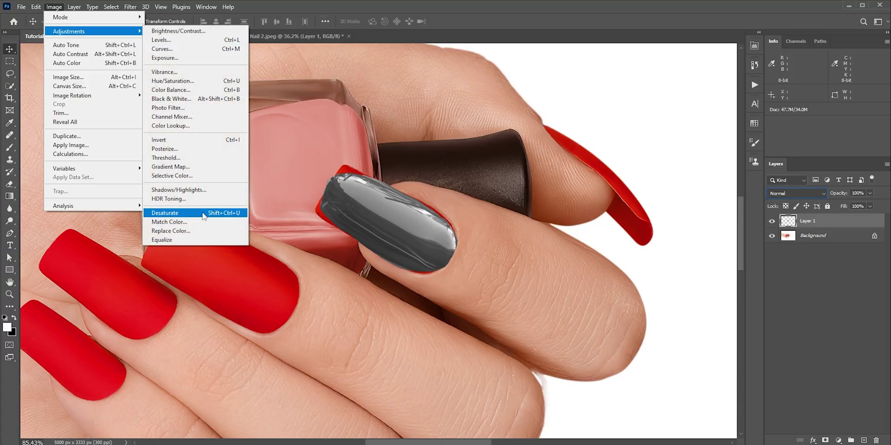
key("Escape")
left_click(807, 193)
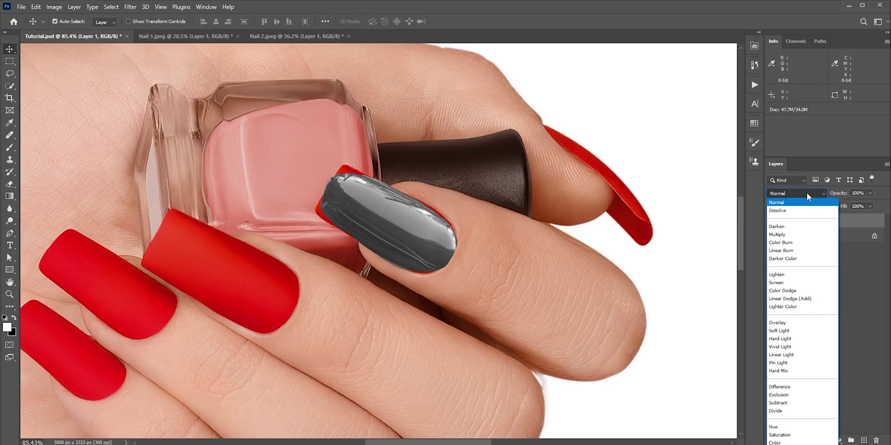
left_click(788, 284)
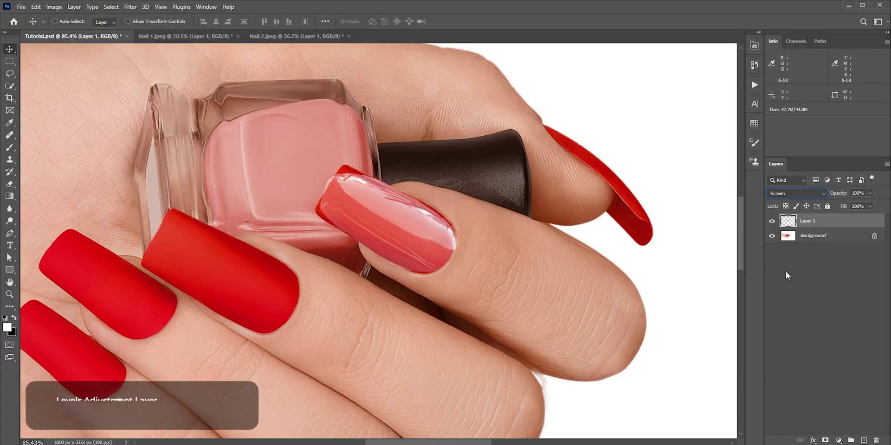
Step: Apply Levels to the index finger's reflection layer, raising the black input and lowering the white input to 204
key("ctrl+l")
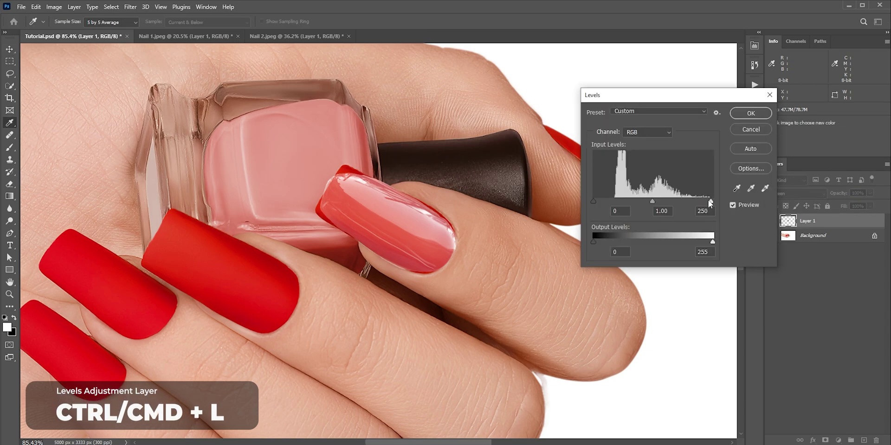
left_click_drag(712, 201, 688, 201)
left_click_drag(593, 202, 624, 202)
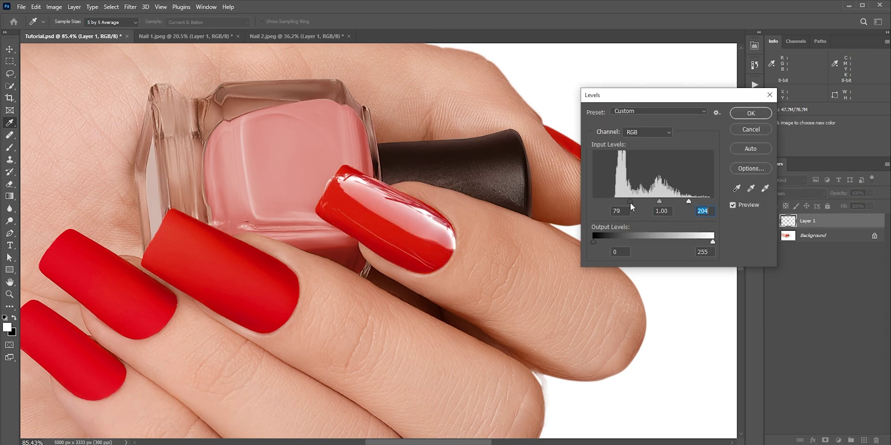
left_click(737, 114)
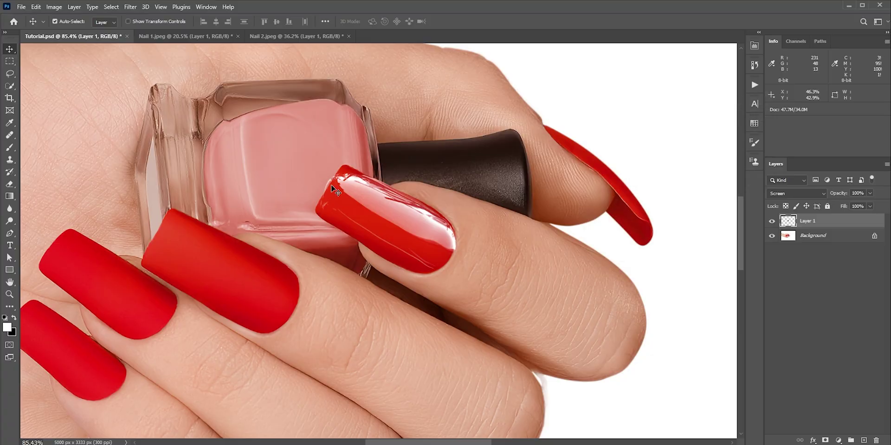
Step: Add a mask to the index finger's reflection layer and paint out stray edge reflections in black at 100% flow
left_click(825, 440)
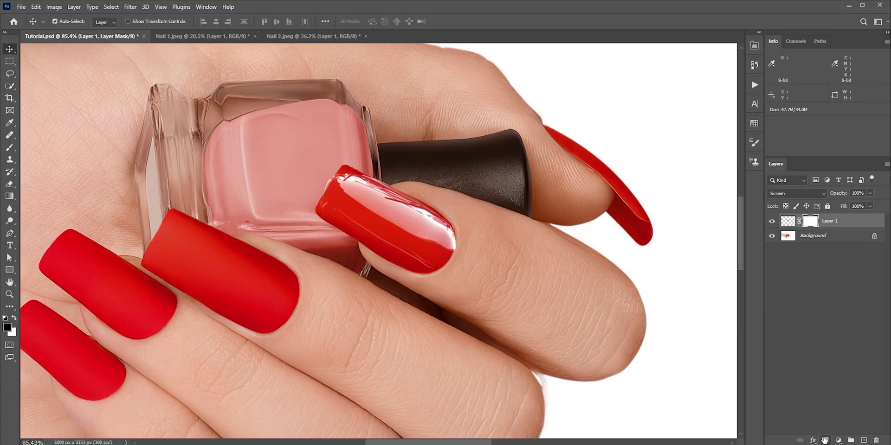
key("b")
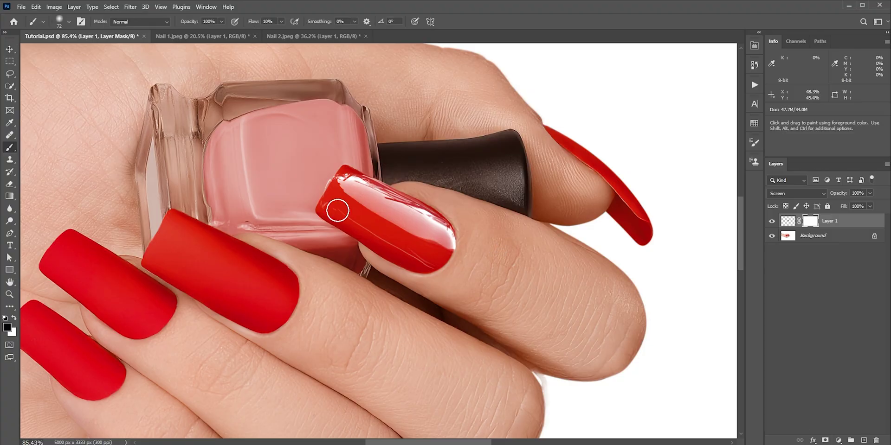
scroll(332, 201, "up", 2)
right_click(289, 180, "alt")
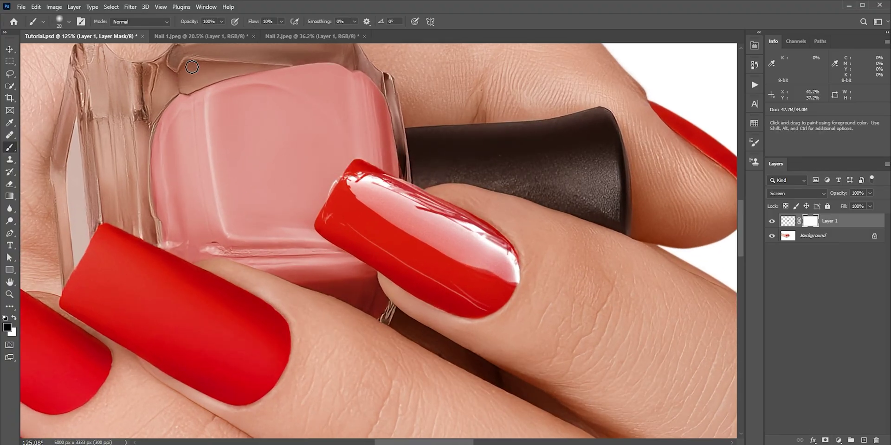
key("shift+0")
right_click(376, 149, "alt")
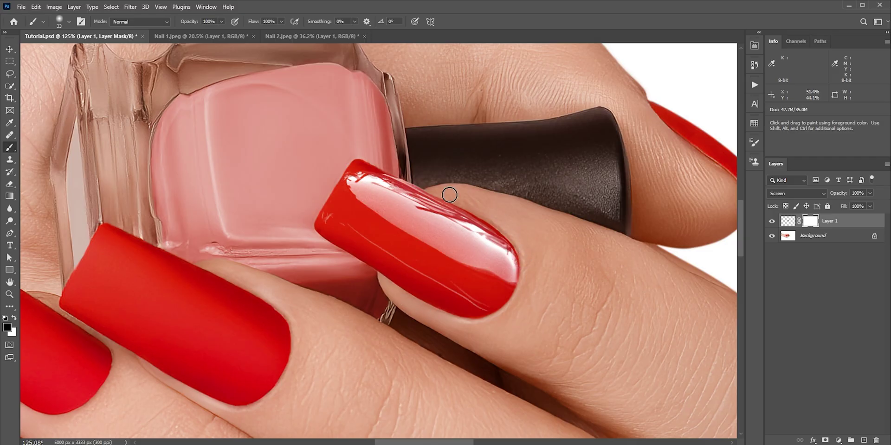
scroll(445, 187, "down", 7)
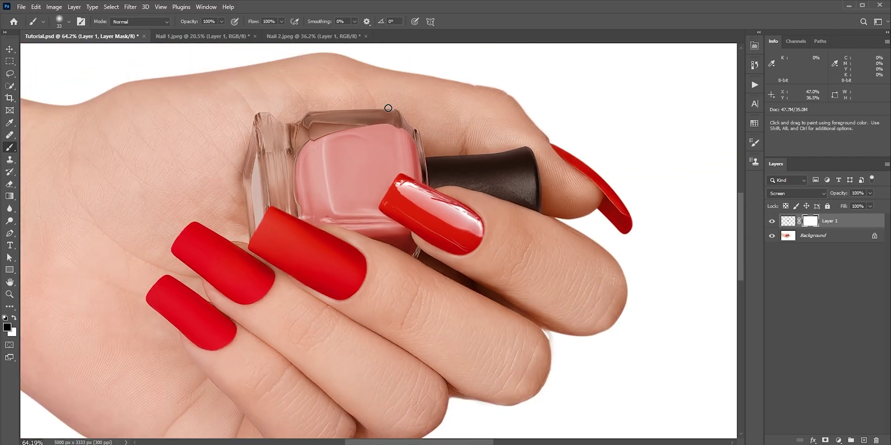
Step: In Nail 2.jpeg, outline the ring finger's glossy nail with the Lasso tool and copy it from the background to a new layer
left_click(312, 36)
scroll(381, 104, "down", 3)
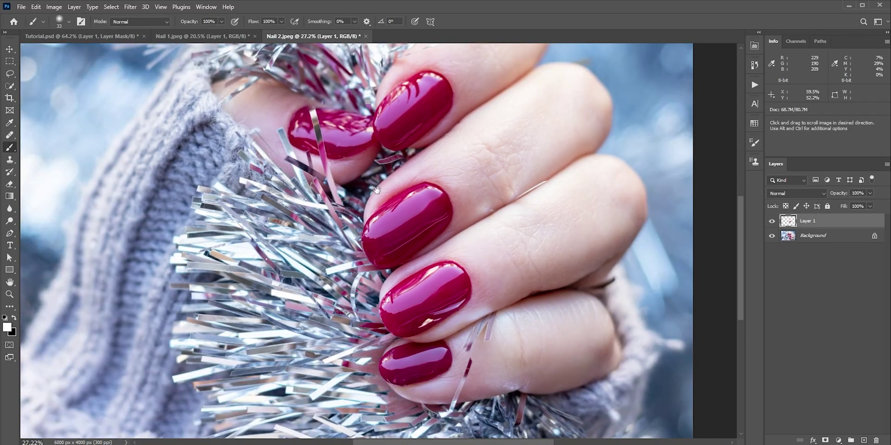
key("l")
left_click_drag(436, 316, 440, 253)
left_click(838, 239)
key("ctrl+j")
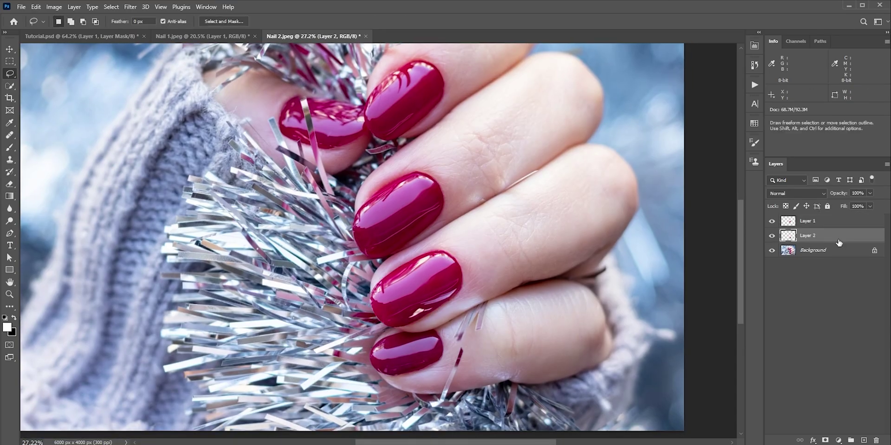
Step: Bring the copied ring finger nail into Tutorial.psd and convert it to a Smart Object
mouse_move(837, 238)
left_mouse_down()
mouse_move(131, 42)
mouse_move(408, 294)
left_mouse_up()
right_click(852, 227)
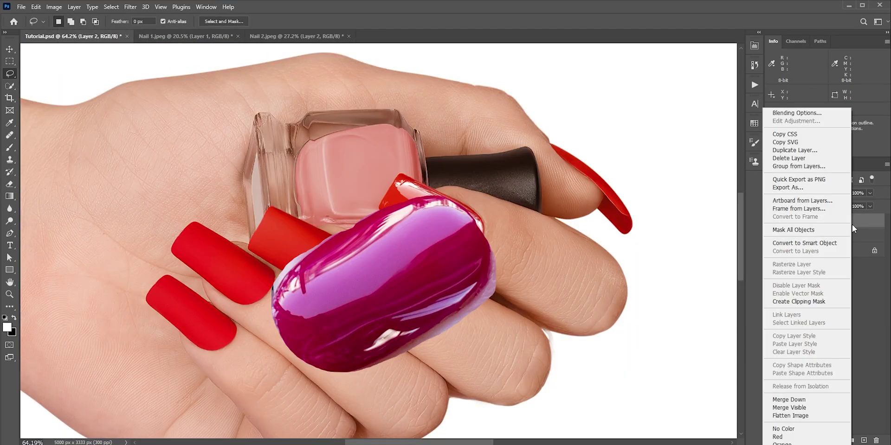
left_click(828, 246)
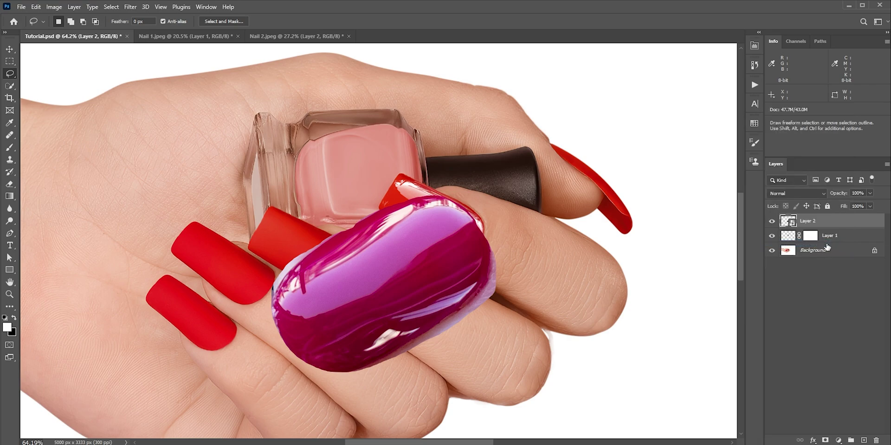
Step: Scale and rotate the new nail over the middle finger's nail in Tutorial.psd, with the layer opacity at 69%
key("ctrl")
key("ctrl+t")
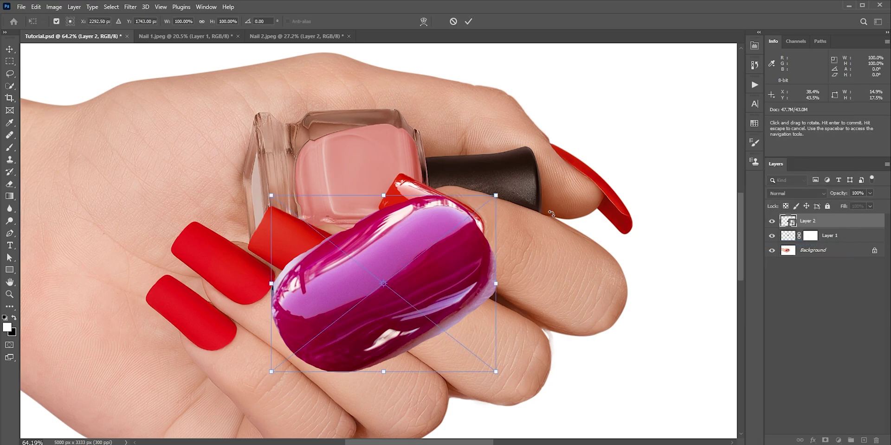
left_click_drag(496, 195, 467, 302)
left_click_drag(392, 297, 310, 274)
left_click_drag(843, 194, 830, 195)
scroll(329, 277, "up", 6)
left_click_drag(283, 392, 283, 374)
left_click_drag(280, 117, 293, 118)
left_click_drag(312, 275, 323, 268)
left_click_drag(305, 106, 311, 106)
Step: Warp the copied nail to follow the middle finger's nail outline
right_click(318, 267)
left_click(339, 368)
left_click_drag(365, 277, 382, 274)
left_click_drag(247, 163, 229, 157)
left_click_drag(216, 231, 212, 228)
left_click_drag(247, 302, 248, 293)
left_click_drag(293, 349, 294, 341)
left_click_drag(220, 170, 220, 168)
left_click(468, 22)
key("l")
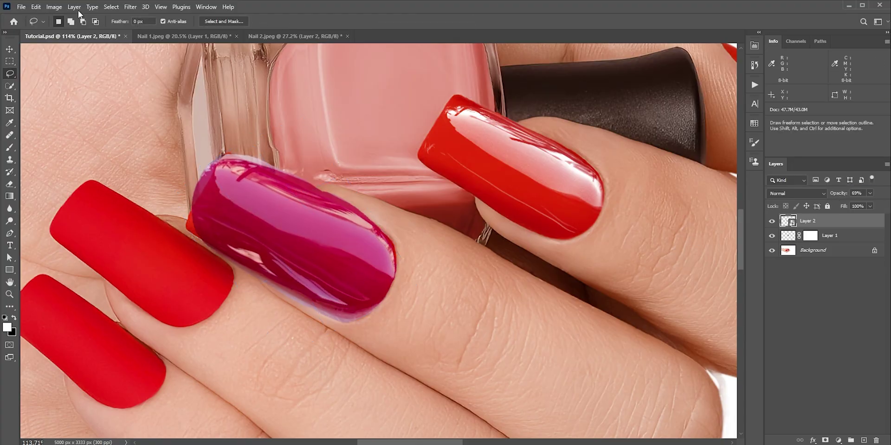
Step: Remove the color from the middle finger's copied nail with a Hue/Saturation adjustment
left_click(56, 7)
mouse_move(69, 32)
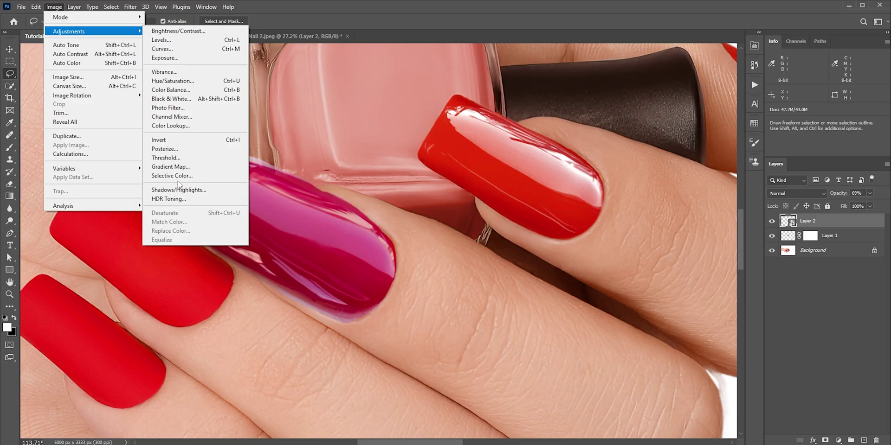
left_click(186, 81)
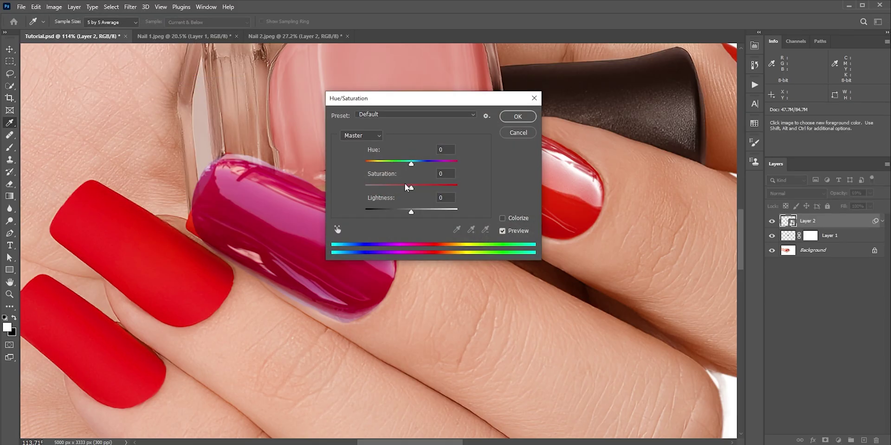
left_click_drag(408, 187, 181, 190)
left_click(512, 117)
key("l")
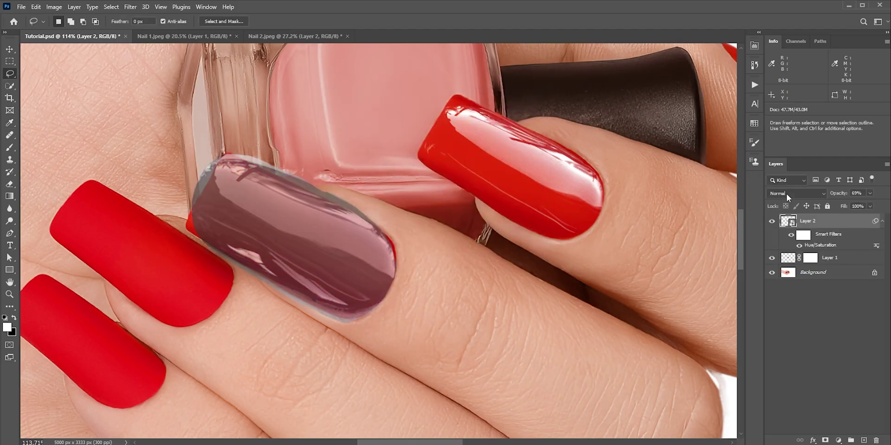
Step: Set the middle finger's reflection layer to Screen blending and apply a Levels adjustment to it
left_click(787, 194)
left_click(789, 287)
left_click(58, 8)
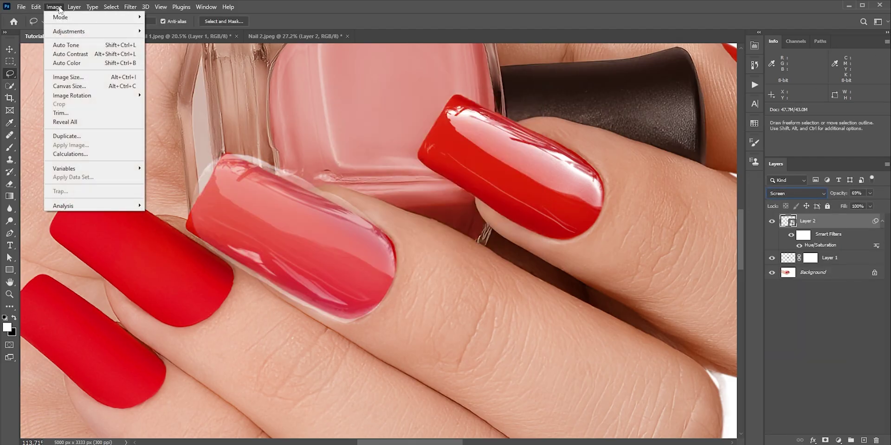
mouse_move(69, 32)
left_click(158, 37)
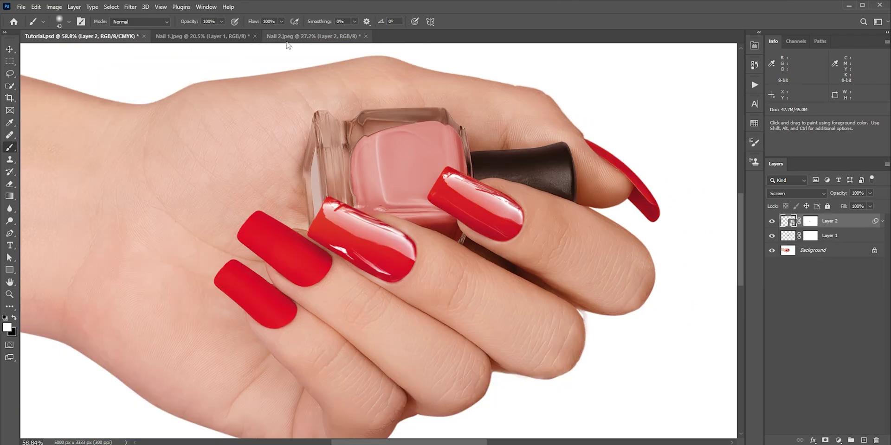
Step: Duplicate the index finger's reflection layer in Tutorial.psd and position the copy over the ring finger's nail
left_click(291, 37)
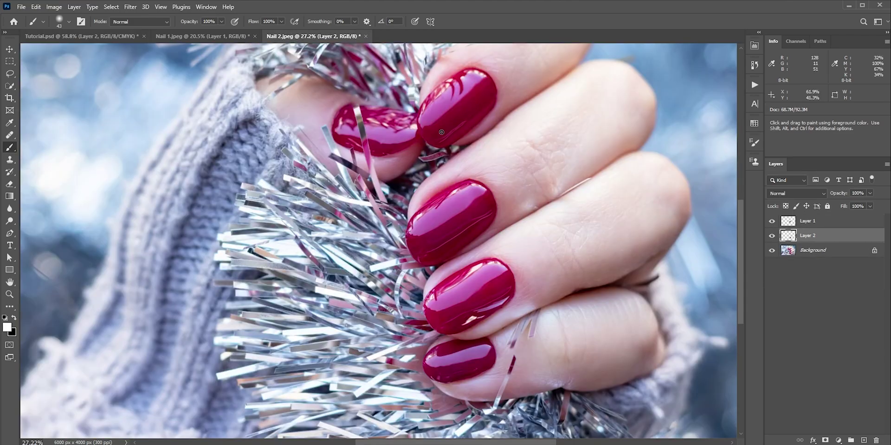
left_click(111, 37)
left_click(789, 236)
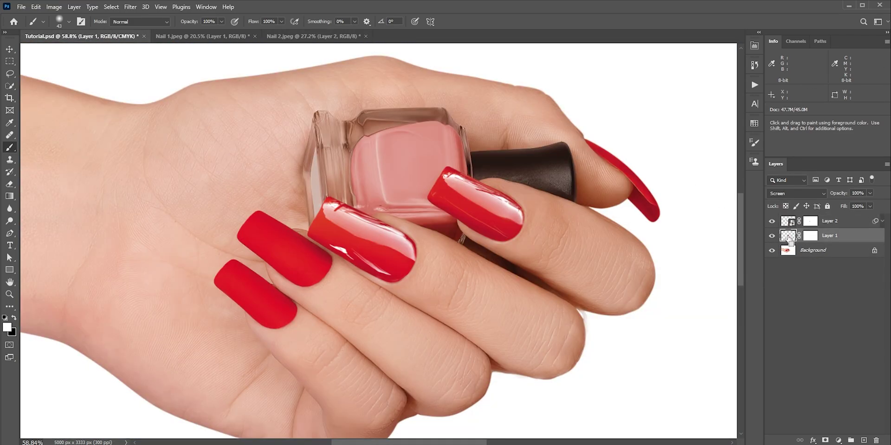
key("ctrl+j")
key("ctrl+t")
left_click_drag(502, 222, 349, 284)
scroll(327, 228, "up", 4)
left_click_drag(307, 284, 347, 266)
Step: Warp the duplicated reflection to fit the ring finger's nail and ready the Brush for cleaning up its mask
right_click(317, 263)
left_click(312, 337)
left_click_drag(291, 268, 310, 302)
left_click_drag(233, 284, 225, 292)
left_click_drag(220, 225, 213, 221)
left_click_drag(319, 289, 314, 278)
left_click(466, 22)
key("b")
key("x")
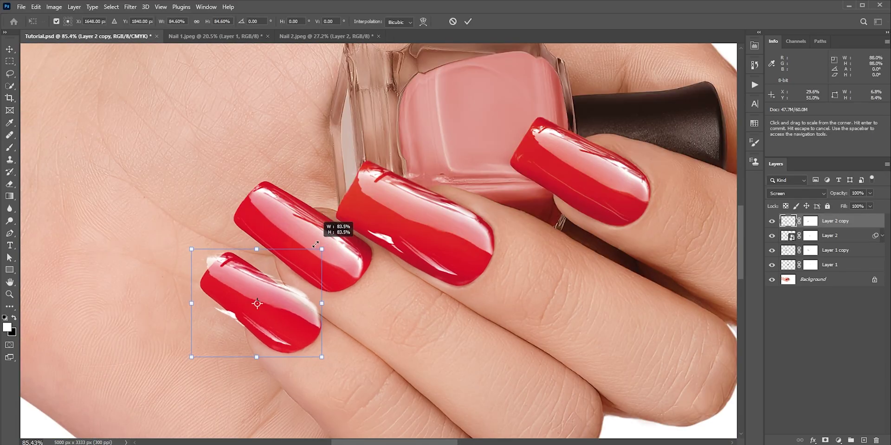
Step: Scale and reshape the duplicated middle finger reflection to fit the little finger's nail
left_click_drag(325, 238, 296, 338)
right_click(288, 308)
left_click(314, 174)
key("Return")
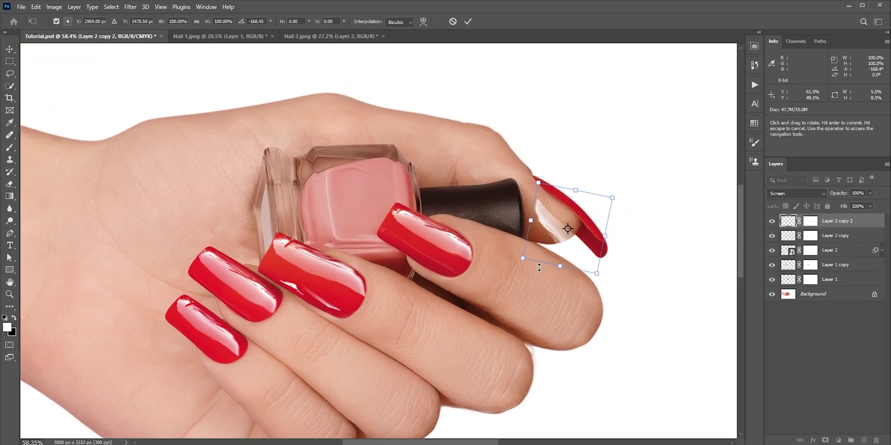
Step: Position the second duplicated reflection over the thumb's nail and warp it to follow the nail's narrow outline
left_click_drag(571, 233, 598, 251)
scroll(590, 213, "up", 5)
right_click(543, 193)
left_click(559, 257)
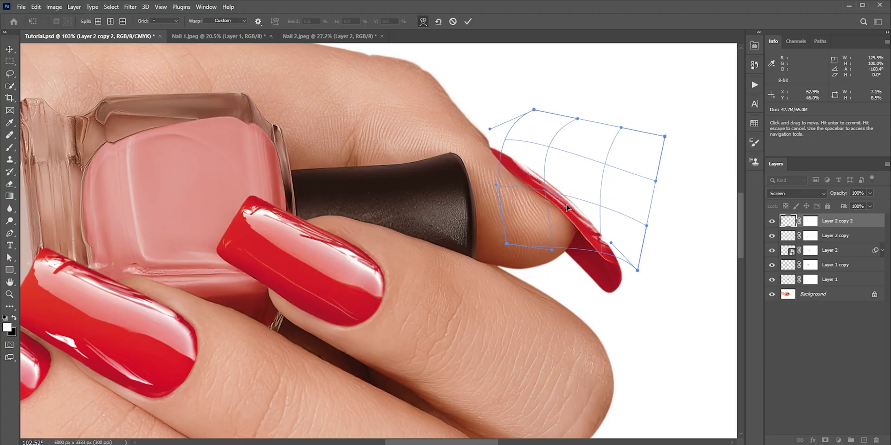
key("Return")
key("b")
key("ctrl+0")
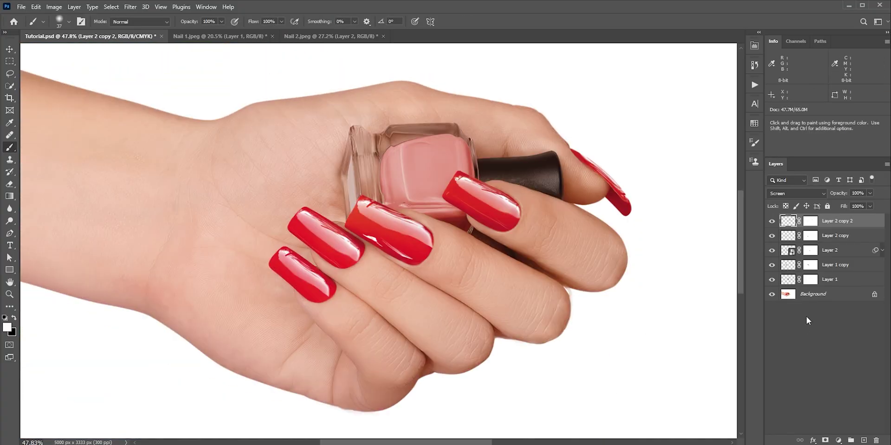
Step: Toggle the visibility of the reflection layers to compare the matte and glossy nails
left_click(773, 294, "alt")
left_click(772, 295, "alt")
left_click(772, 294, "alt")
left_click(772, 294, "alt")
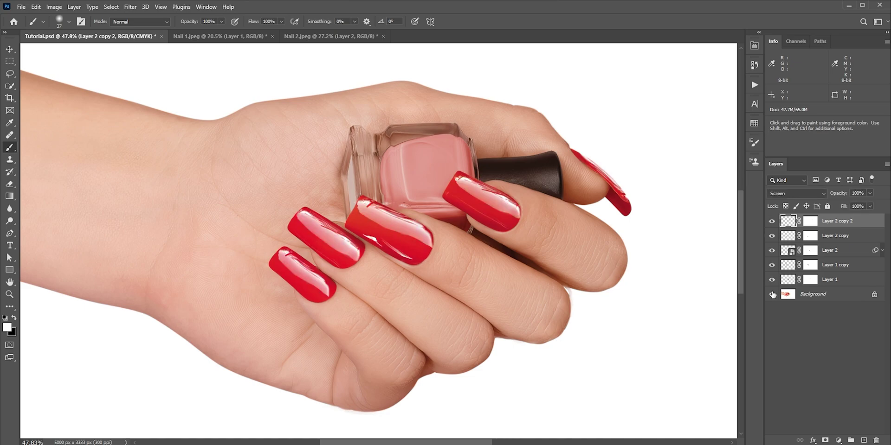